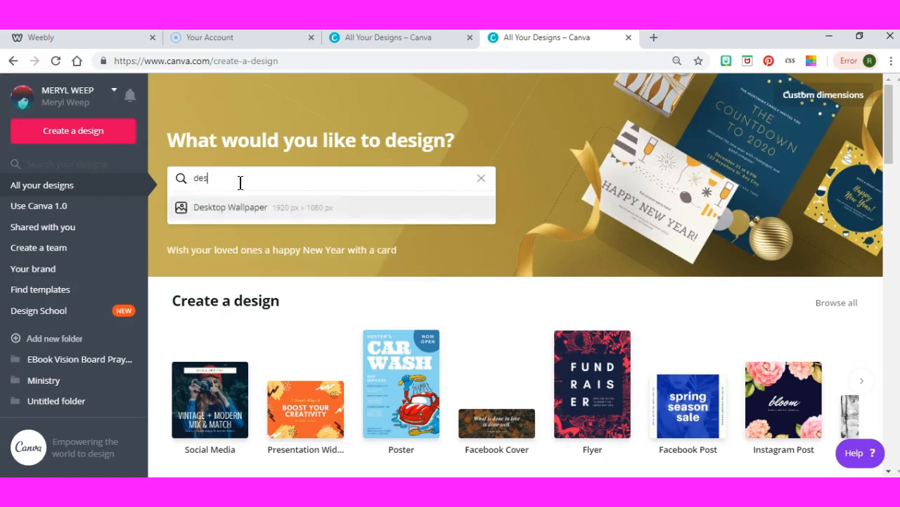
Create a blank Desktop Wallpaper design of 1920 × 1080 px.
text(top)
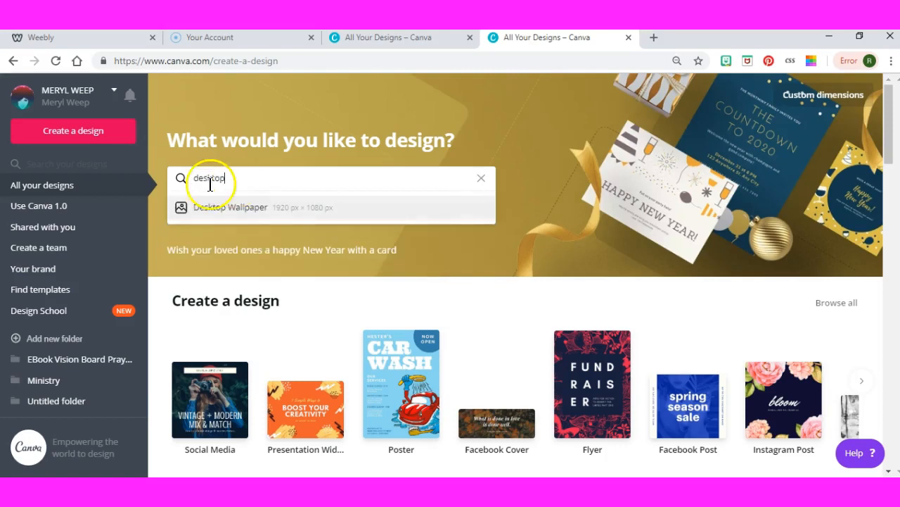
click(228, 214)
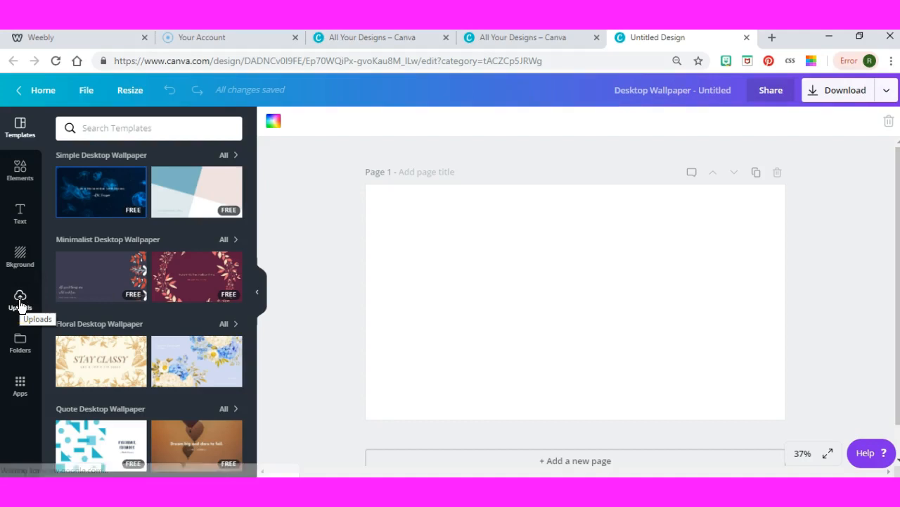
Upload all the images from the Vision Board folder in Downloads to the design's uploads.
click(19, 302)
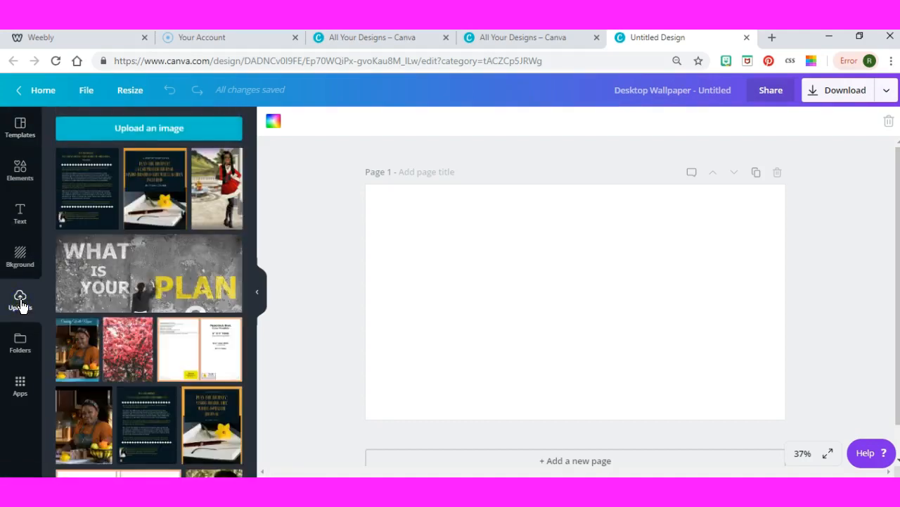
click(148, 128)
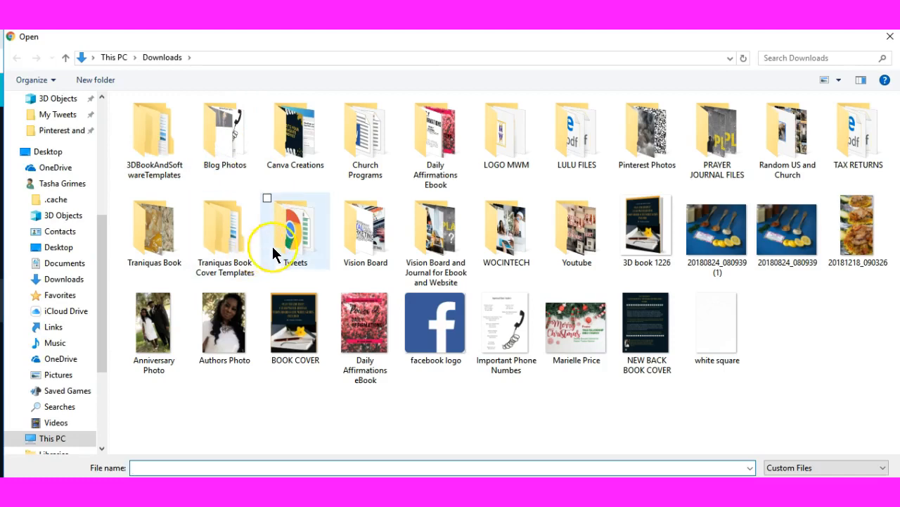
double_click(359, 241)
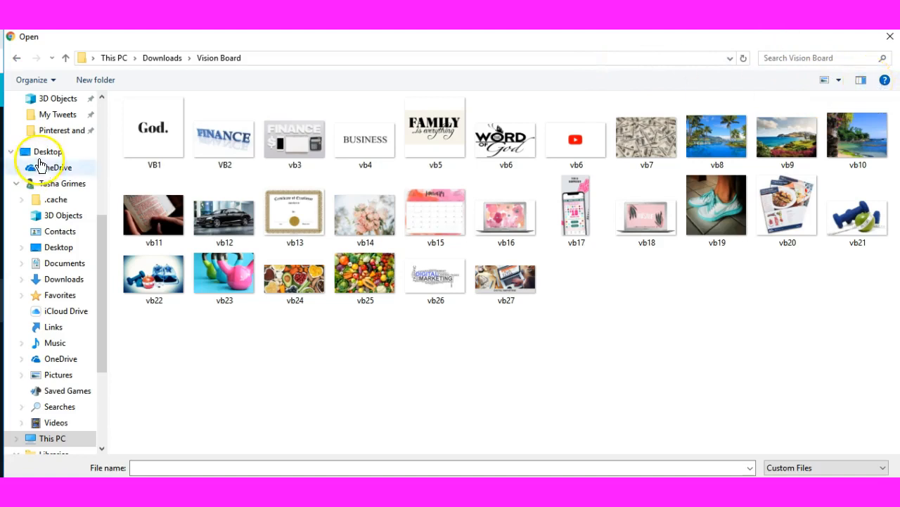
click(127, 99)
click(199, 100)
click(267, 99)
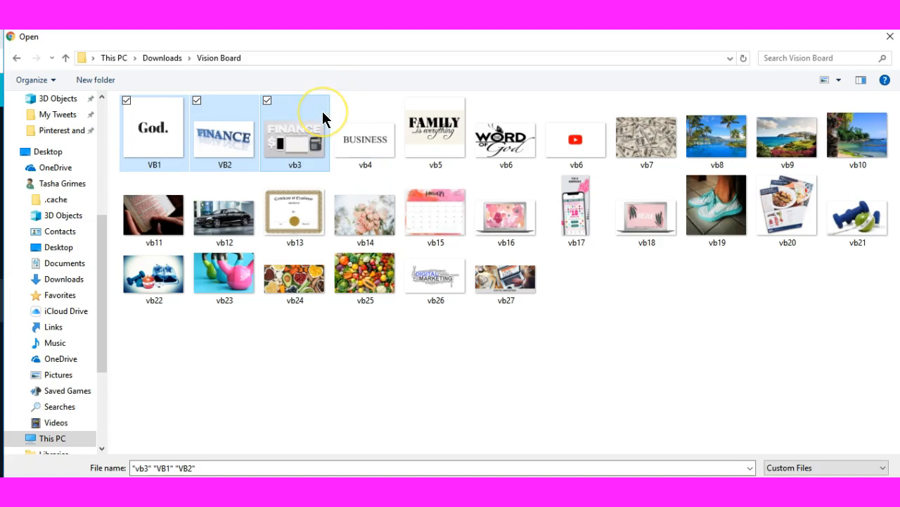
key(ctrl+a)
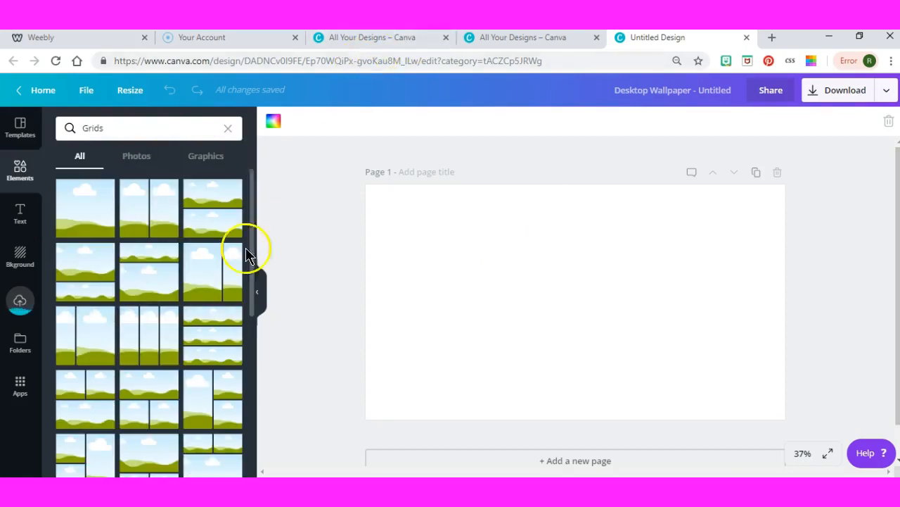
Add the four-row photo grid with two, five, two and two cells to the page.
drag(246, 255, 254, 439)
click(151, 362)
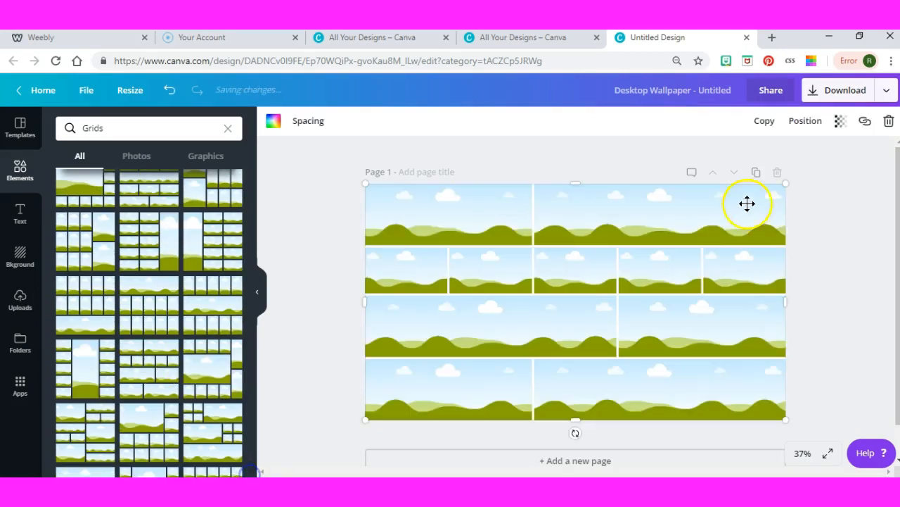
Place the "God." image in the third row's wide left cell and the open Bible photo in the bottom-left cell.
click(19, 302)
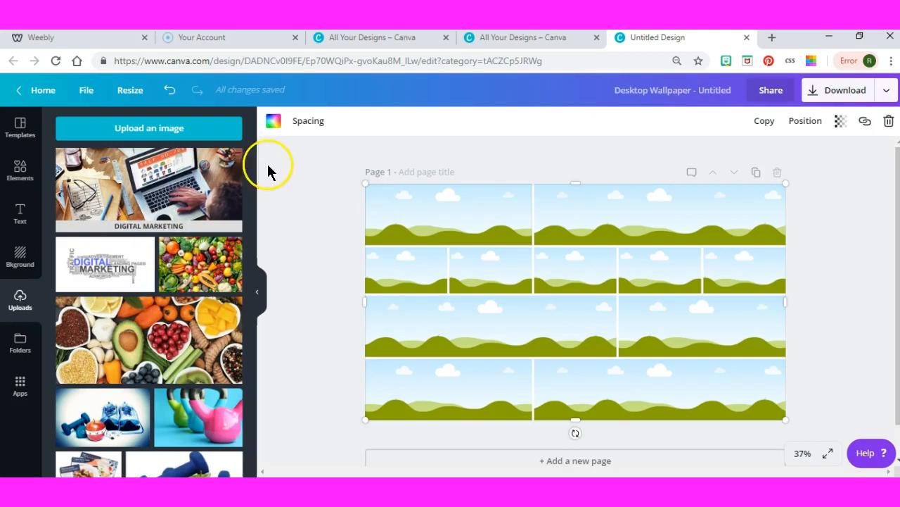
drag(252, 175, 577, 338)
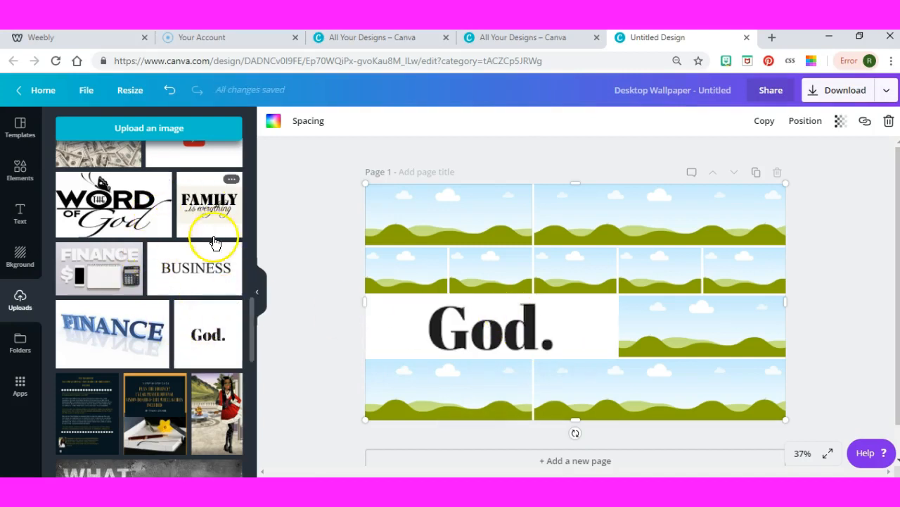
drag(253, 335, 258, 278)
drag(204, 280, 444, 400)
double_click(446, 381)
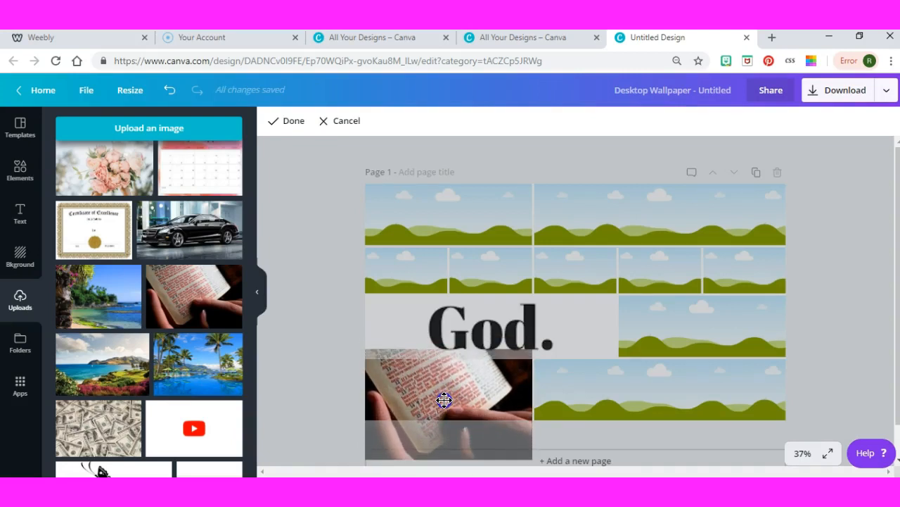
click(302, 378)
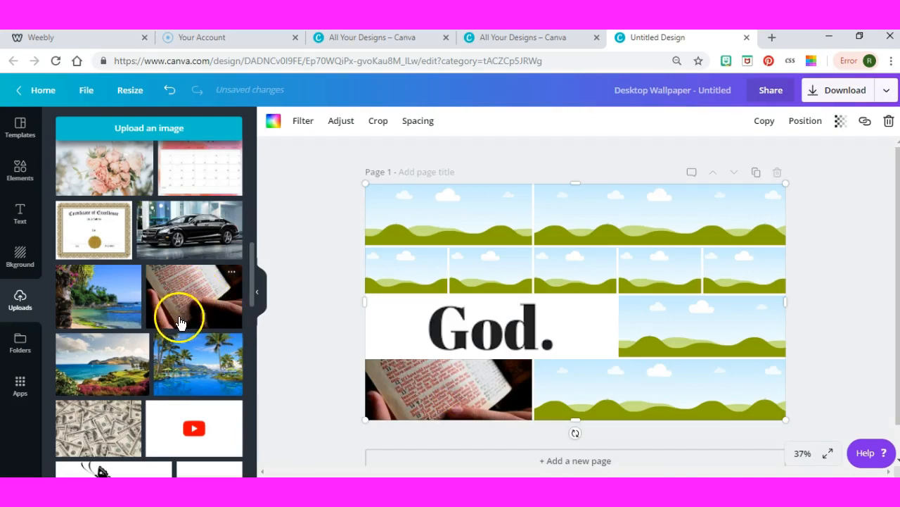
Place the BUSINESS image in the second cell of the grid's second row.
mouse_move(240, 283)
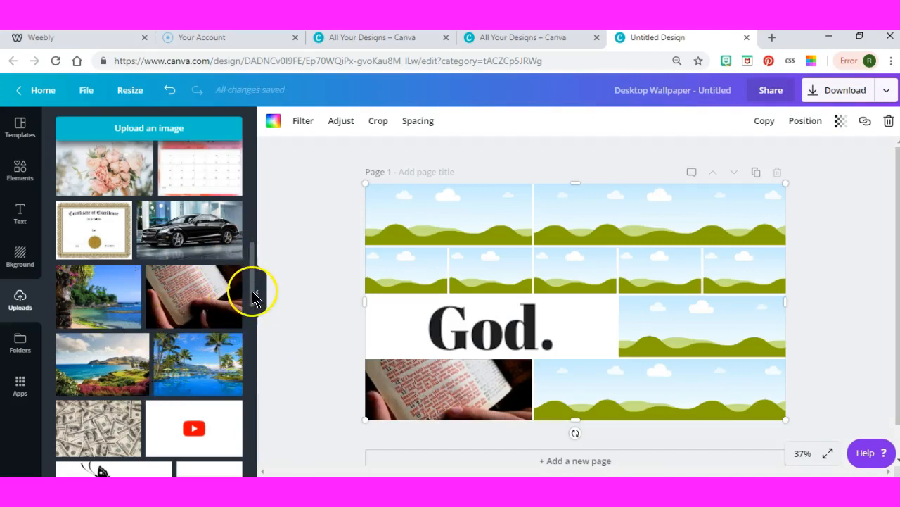
drag(254, 290, 253, 327)
drag(200, 359, 479, 271)
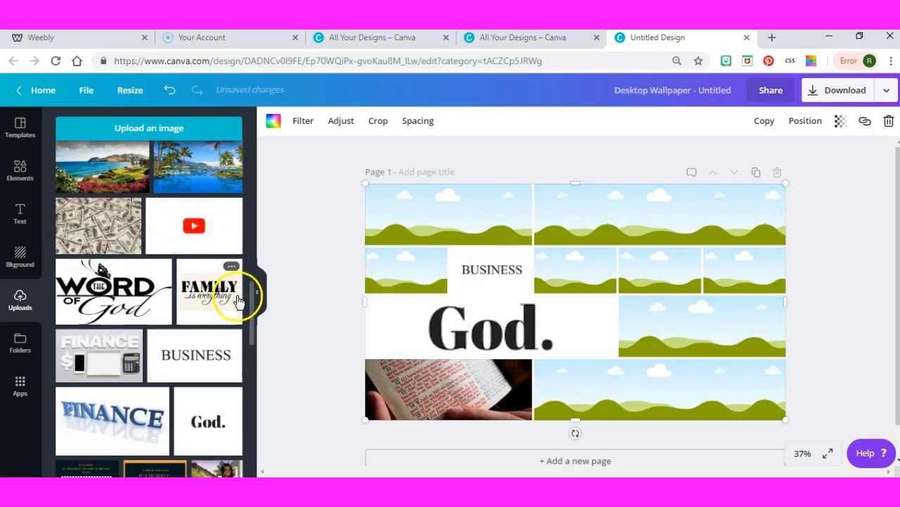
Place the Digital Marketing laptop photo in the grid's top-left cell.
drag(252, 317, 269, 175)
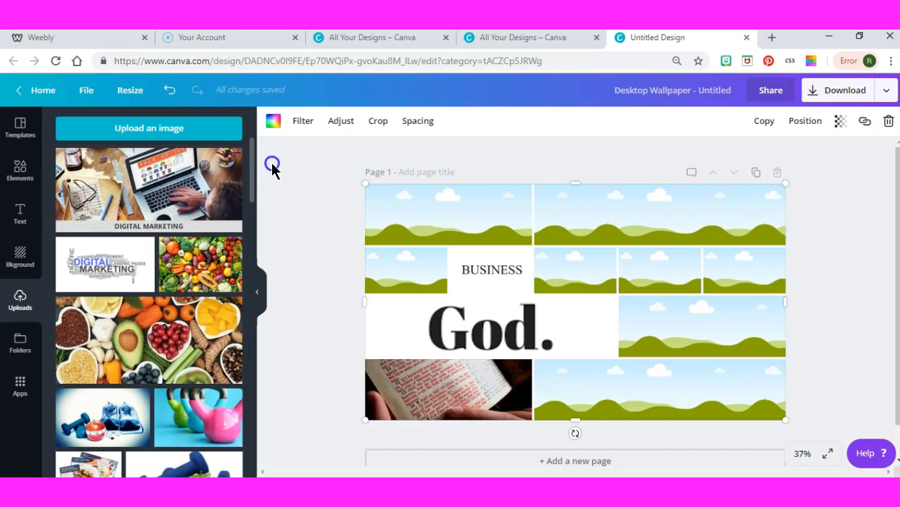
drag(165, 197, 429, 239)
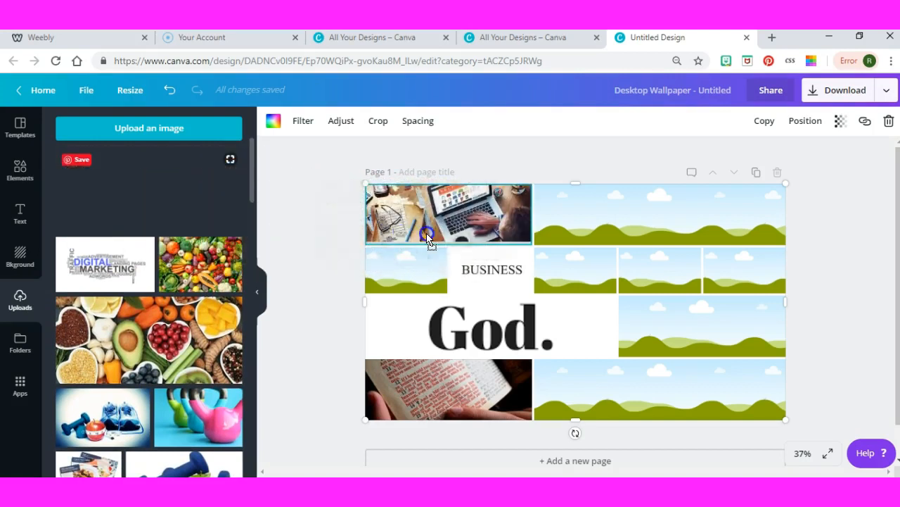
drag(505, 248, 479, 215)
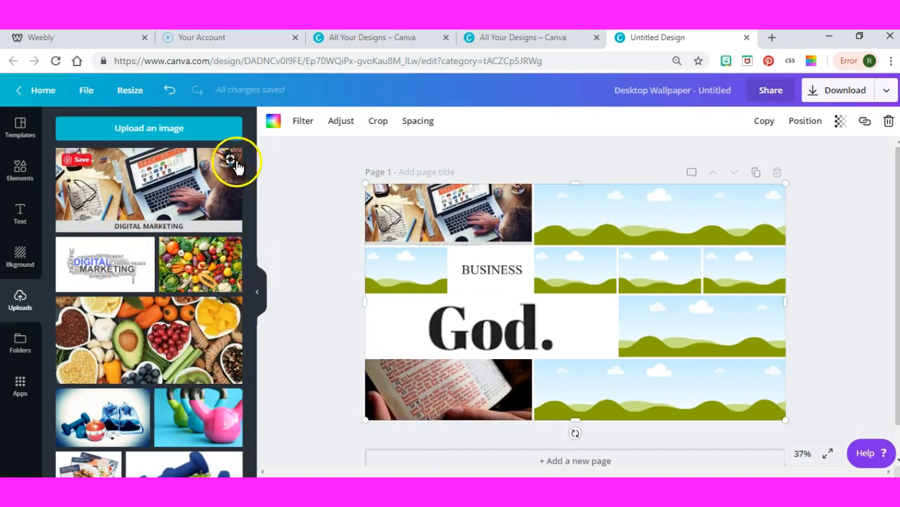
drag(252, 173, 236, 240)
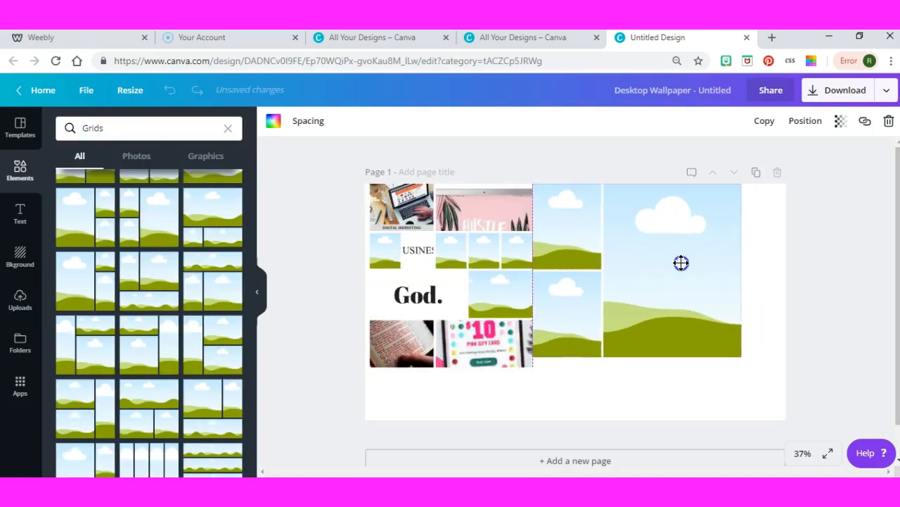
Shrink the added three-cell grid and align it with the page's top edge, flush against the main grid's right side.
drag(681, 262, 681, 261)
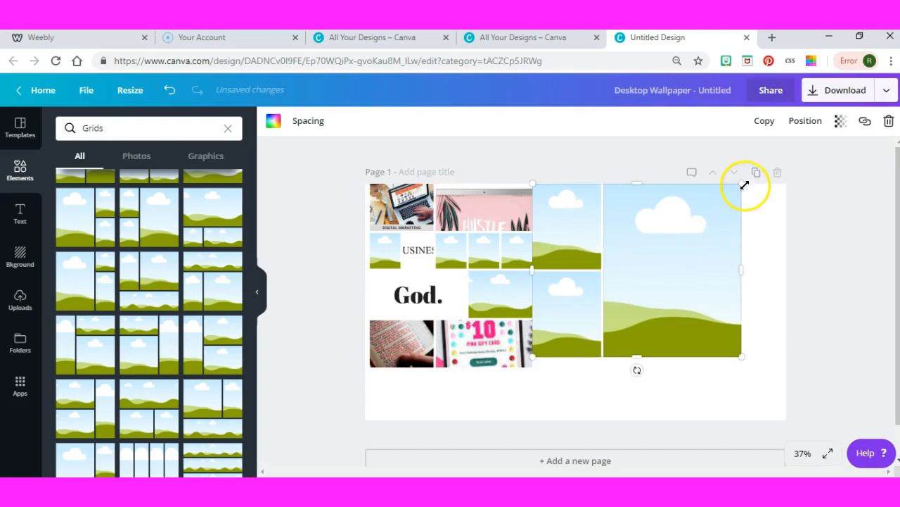
drag(739, 190, 718, 209)
drag(627, 275, 628, 254)
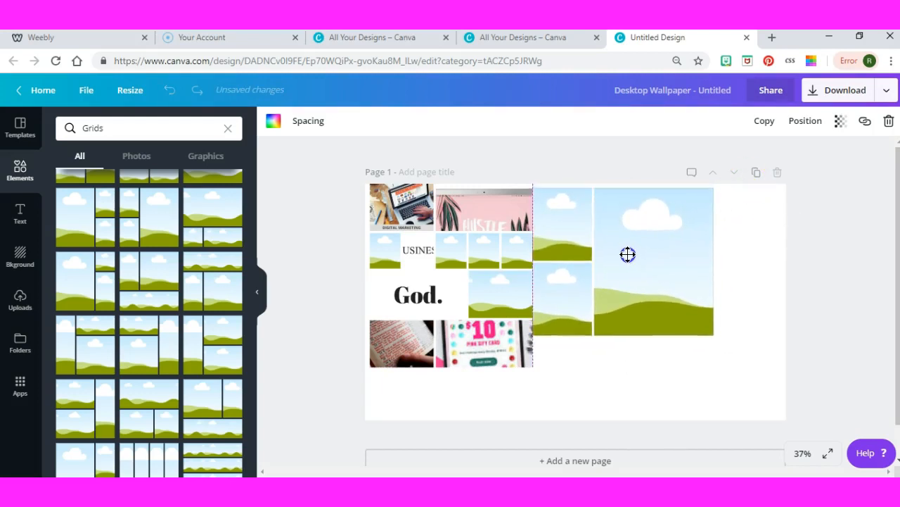
click(558, 241)
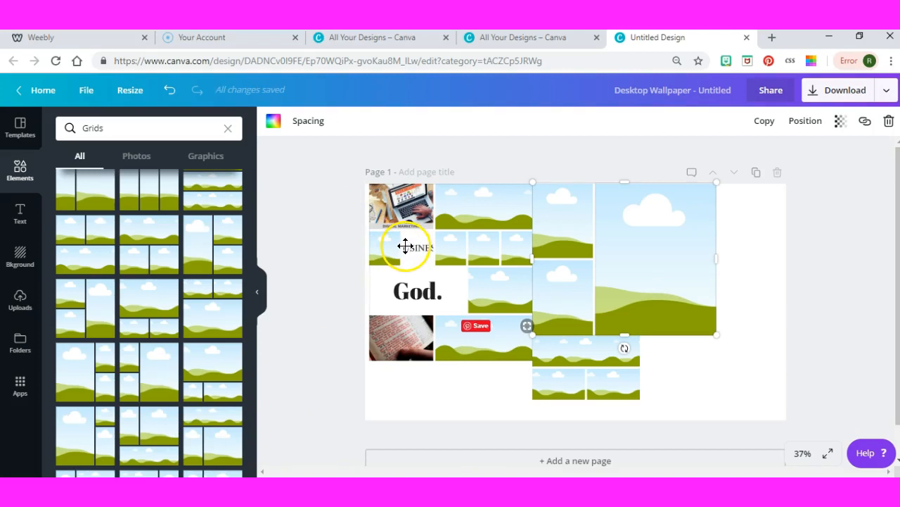
Stretch the main grid downward until it nearly reaches the bottom of the page.
click(445, 356)
drag(453, 362, 455, 412)
Move both three-cell grids near the page's right edge and widen the main grid to meet the taller one.
drag(609, 221, 672, 214)
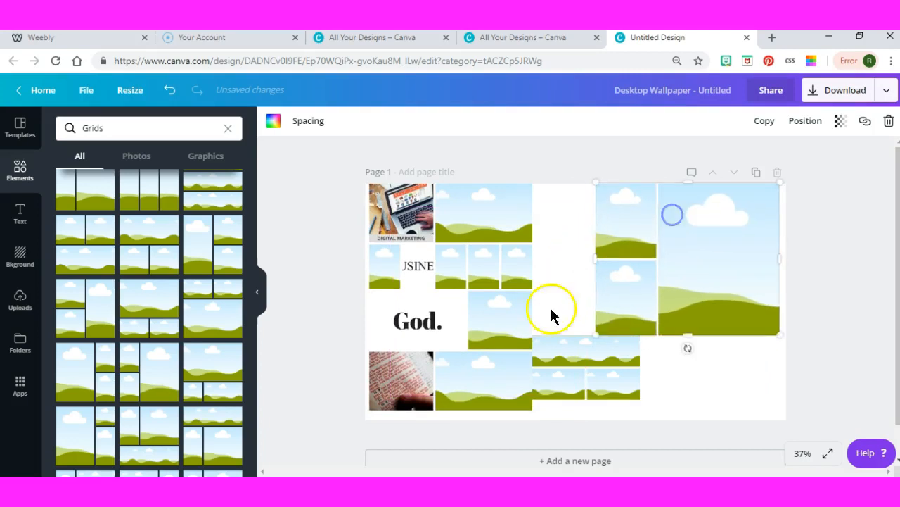
drag(579, 359, 719, 361)
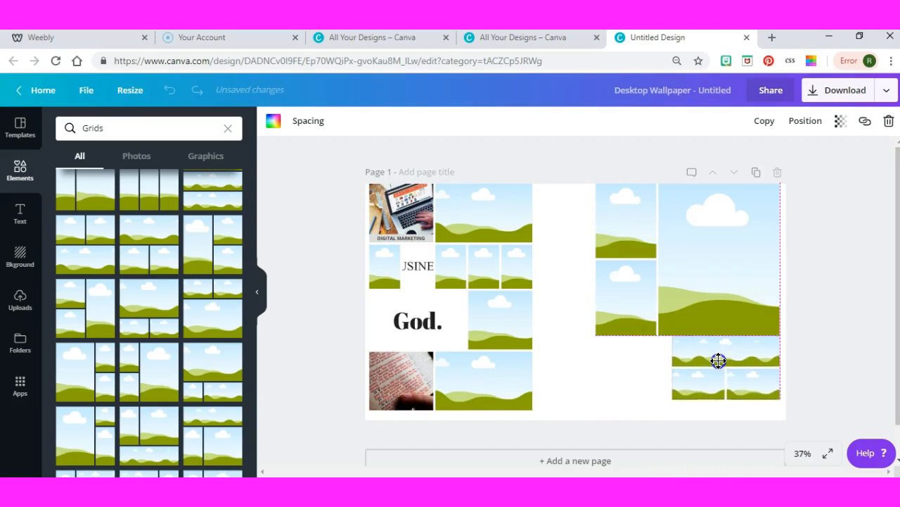
click(518, 252)
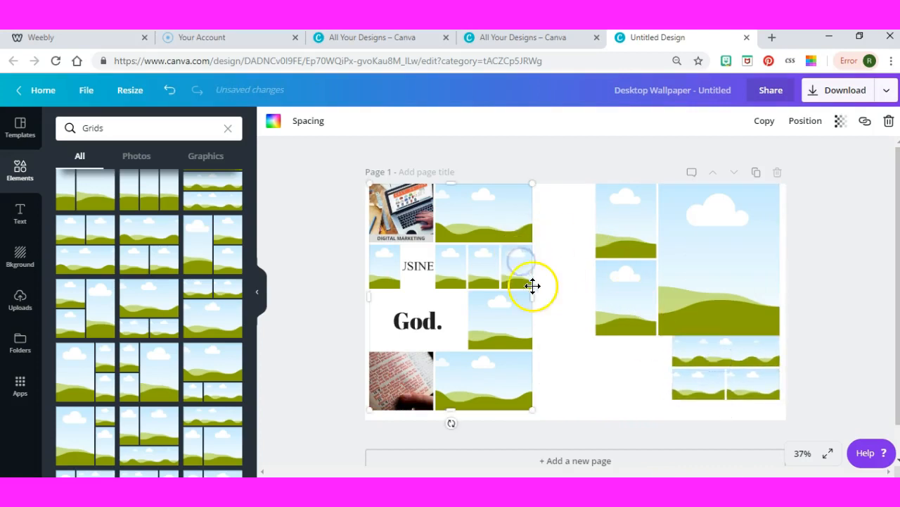
drag(537, 297, 597, 296)
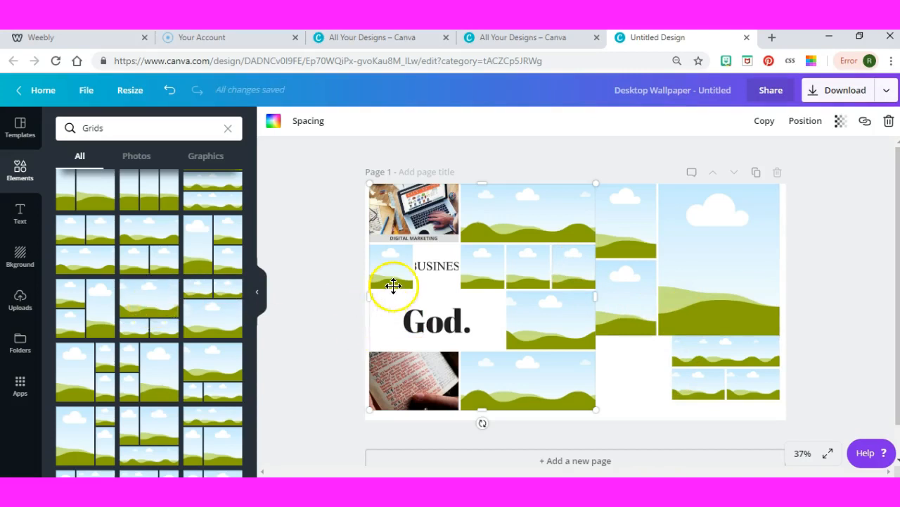
Try to reposition the BUSINESS image within its cell in the main grid's second row.
click(436, 268)
double_click(443, 272)
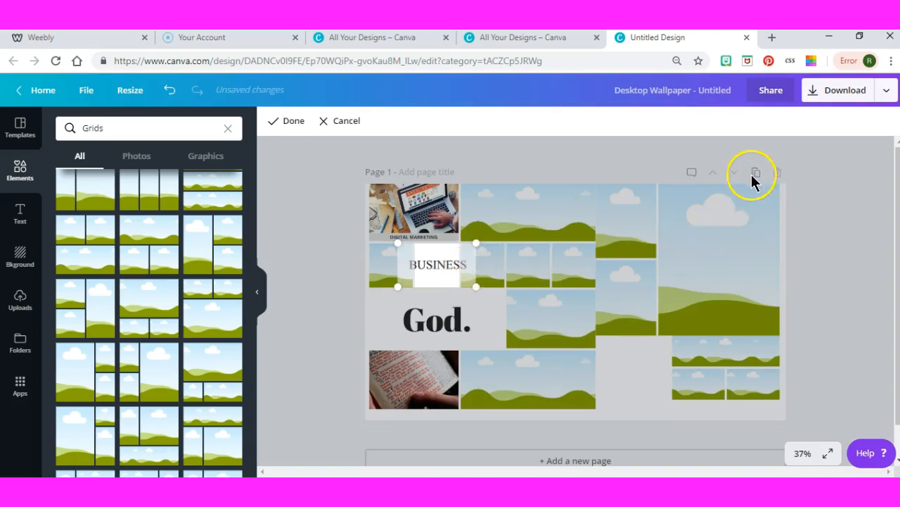
click(301, 289)
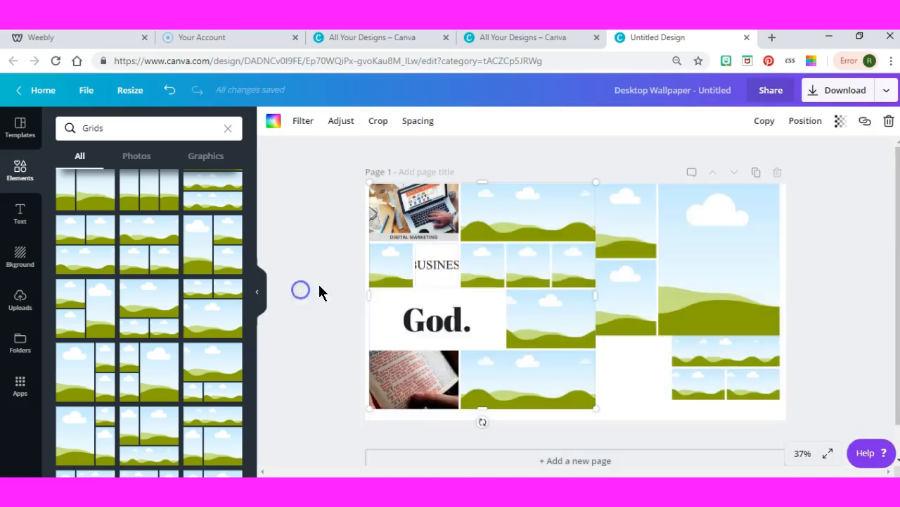
Delete the BUSINESS image from its cell, keeping the grid.
click(452, 273)
click(890, 124)
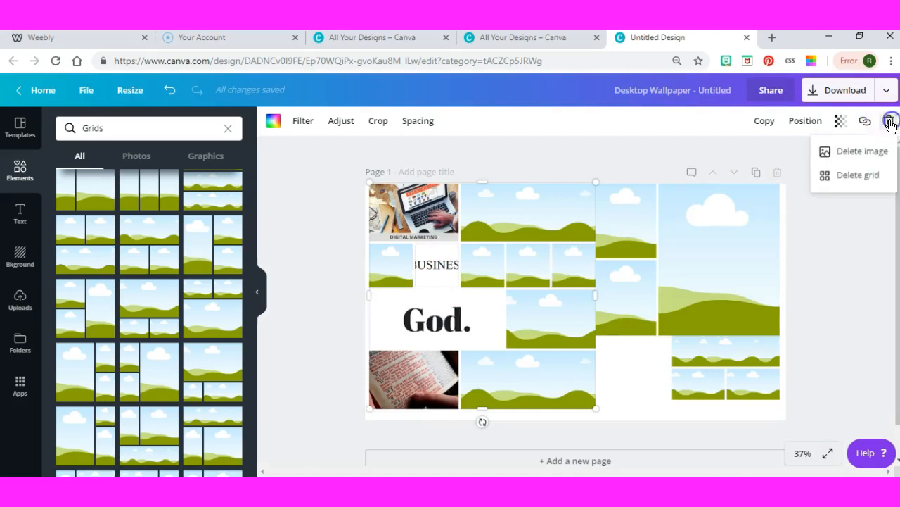
click(848, 155)
Place the uploaded January calendar image in the main grid's bottom-right cell.
click(20, 301)
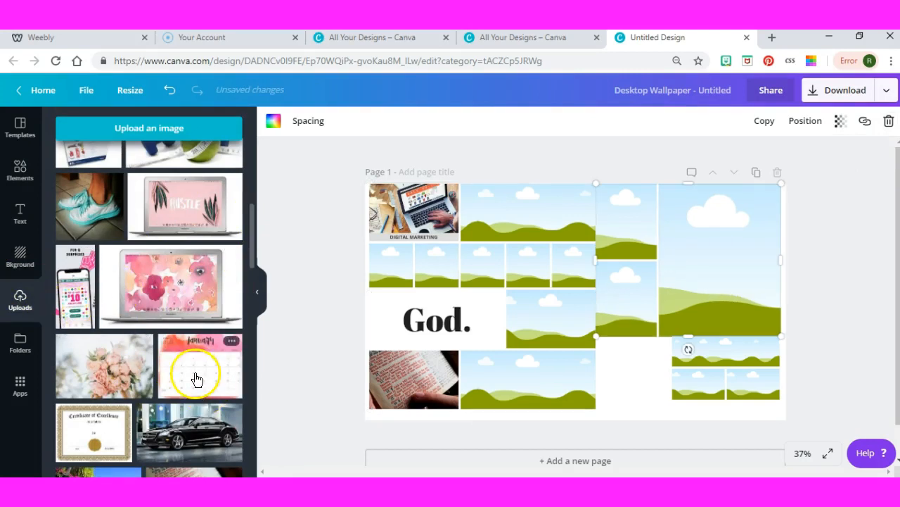
drag(196, 382, 538, 406)
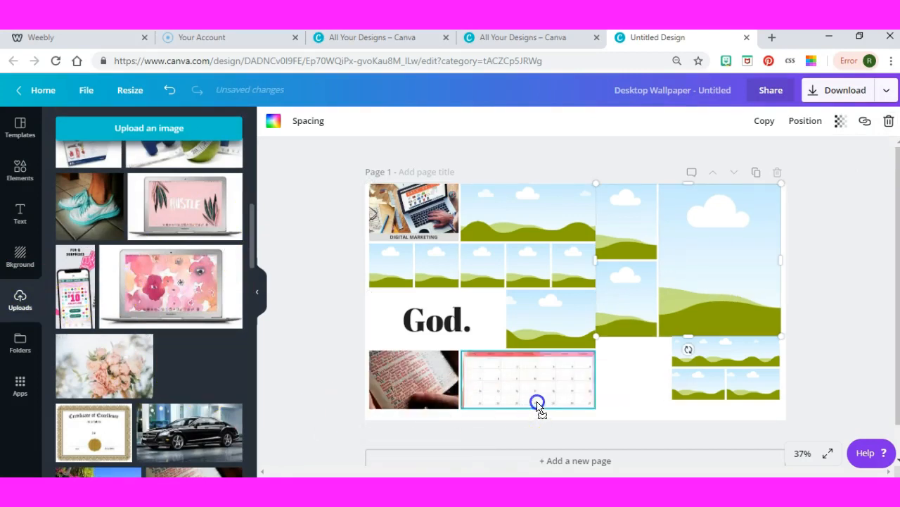
click(512, 369)
Fill the second row's first four cells with the flower bouquet, certificate, turquoise sneakers and black car images, in that order.
drag(94, 376, 386, 276)
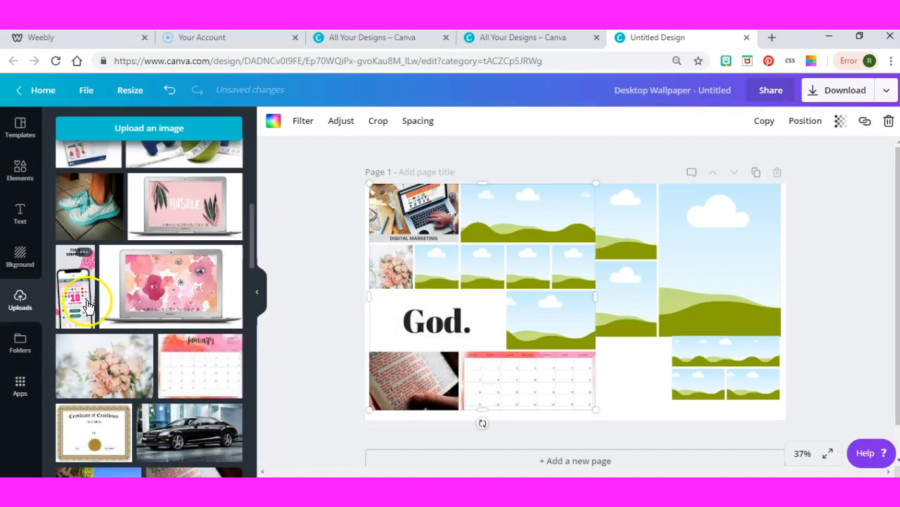
drag(211, 445, 535, 269)
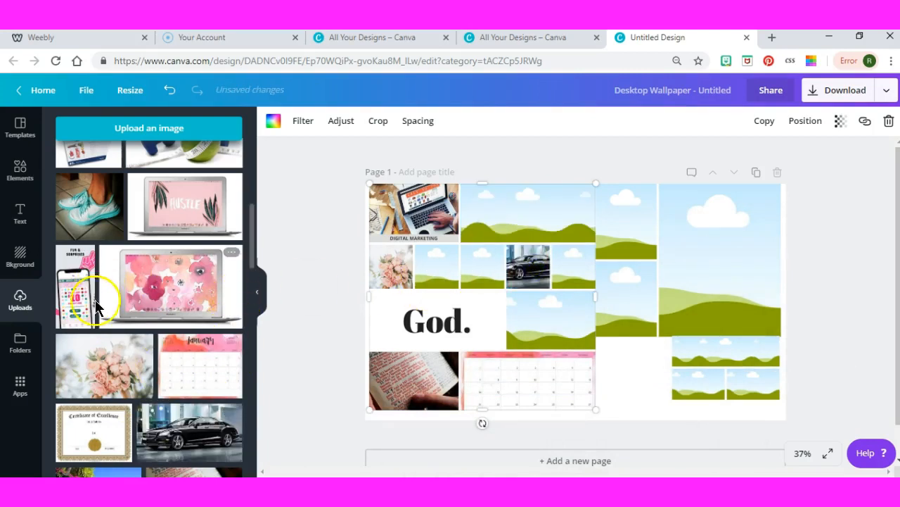
drag(118, 432, 436, 267)
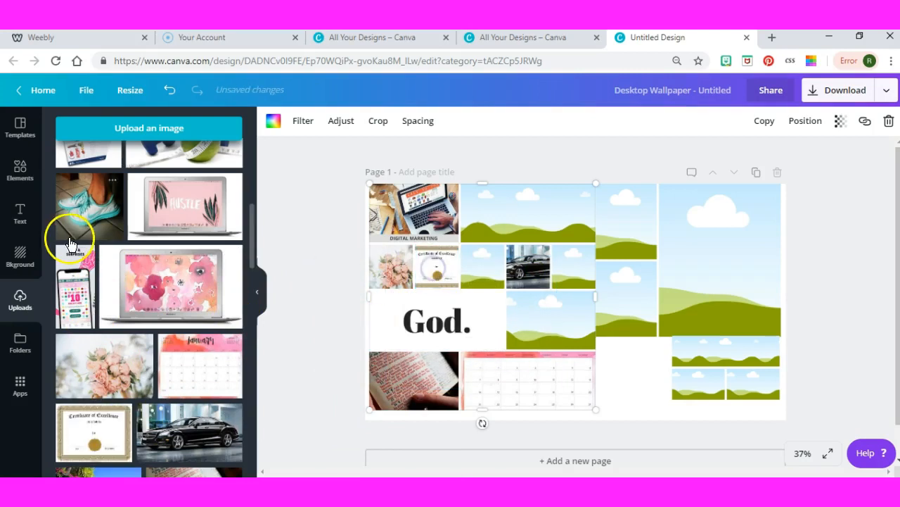
drag(85, 205, 480, 264)
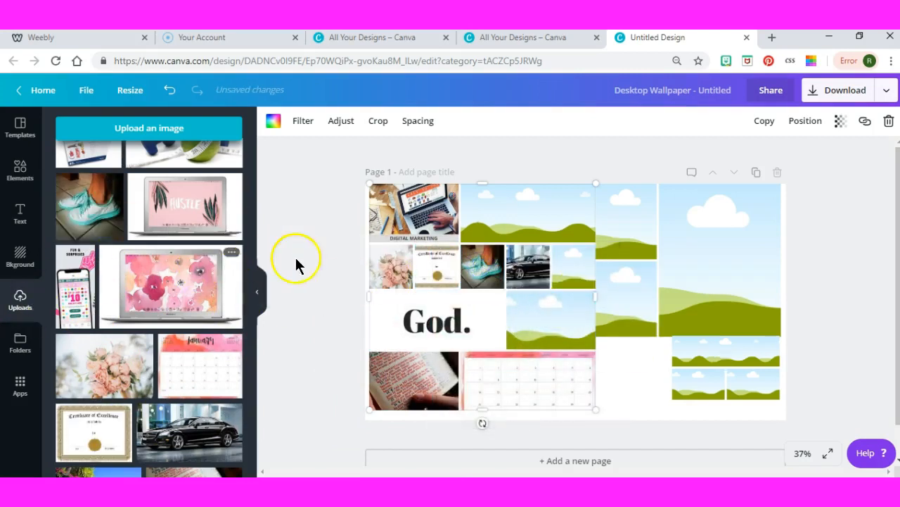
Place the photo of blue sneakers, dumbbell and apple in the main grid's top-right cell.
drag(253, 243, 257, 204)
drag(95, 309, 483, 257)
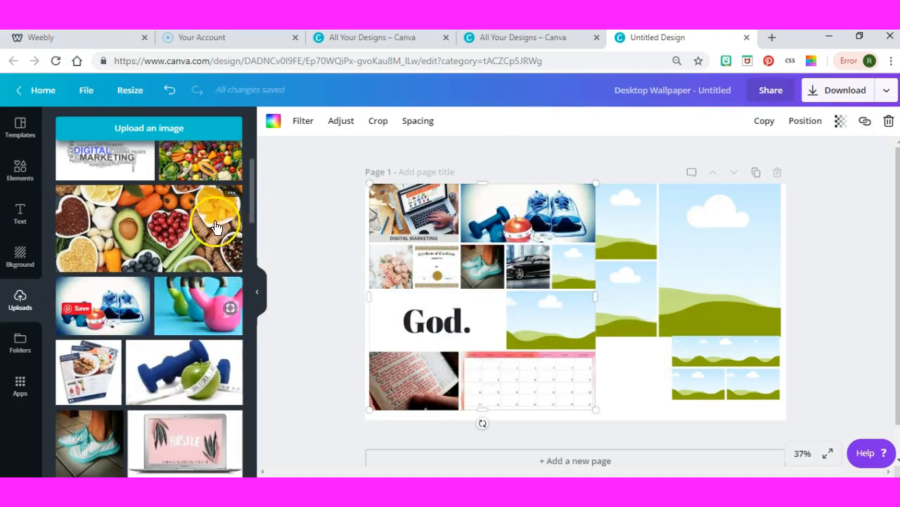
Place the heart-shaped food bowls image in the middle grid's upper-left cell and fit the vegetables image into the gap beneath it.
drag(172, 228, 605, 236)
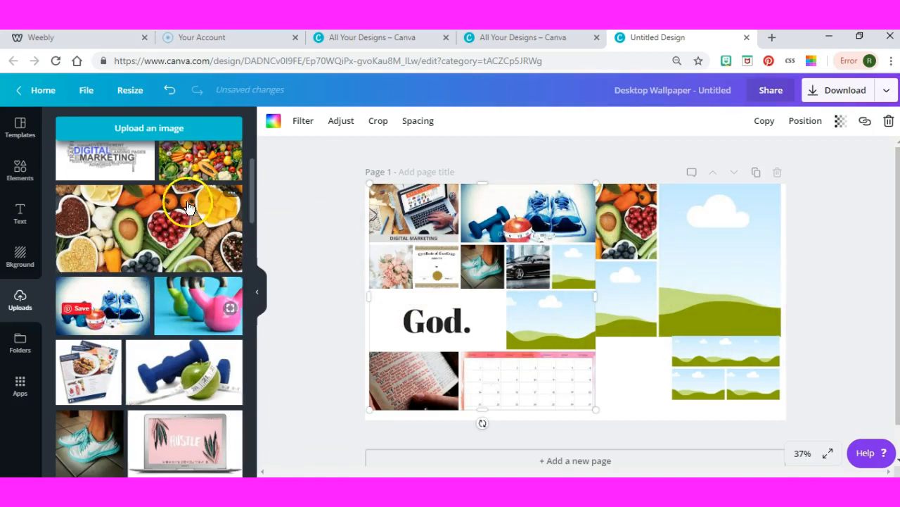
drag(195, 161, 611, 361)
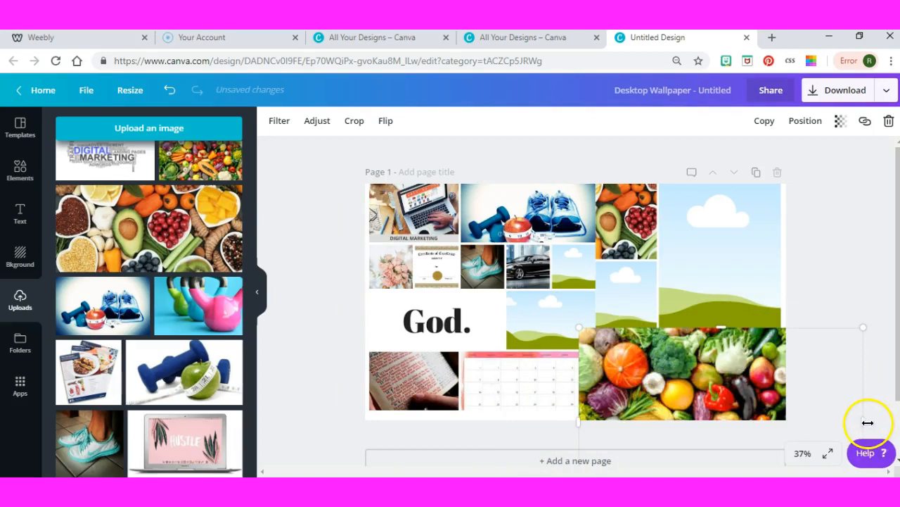
drag(851, 423, 674, 401)
drag(579, 328, 598, 346)
drag(628, 375, 636, 367)
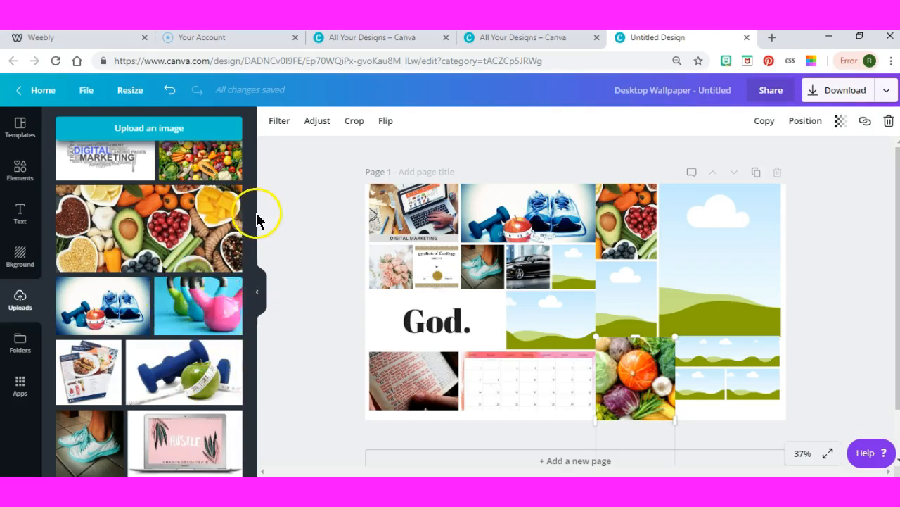
Fill the large cell with the palm-tree pool photo, two medium cells with the coastal landscape, and the second row's last cell with the money image.
drag(253, 197, 256, 301)
drag(196, 280, 714, 293)
drag(149, 277, 634, 313)
drag(98, 290, 550, 309)
drag(134, 345, 578, 281)
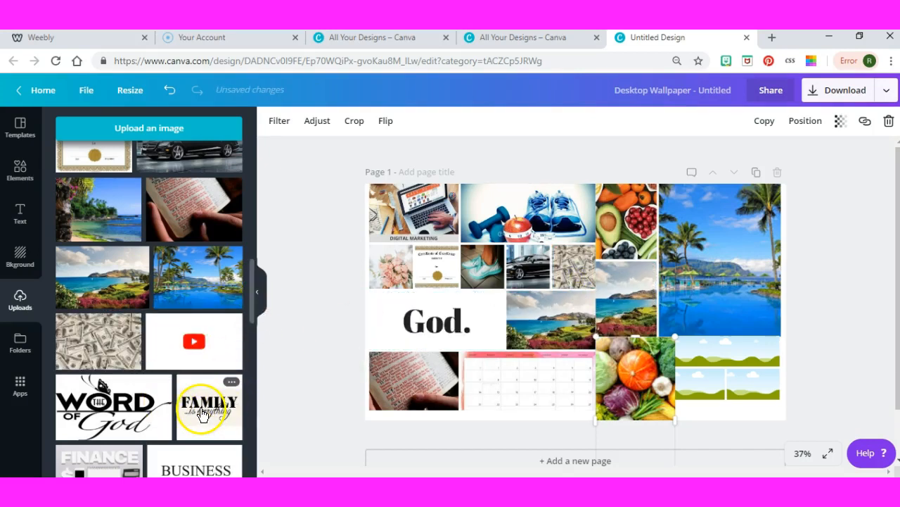
Fill the small three-cell grid with the FAMILY quote across its upper cell and the meal flyer and HUSTLE laptop images below.
drag(209, 414, 728, 365)
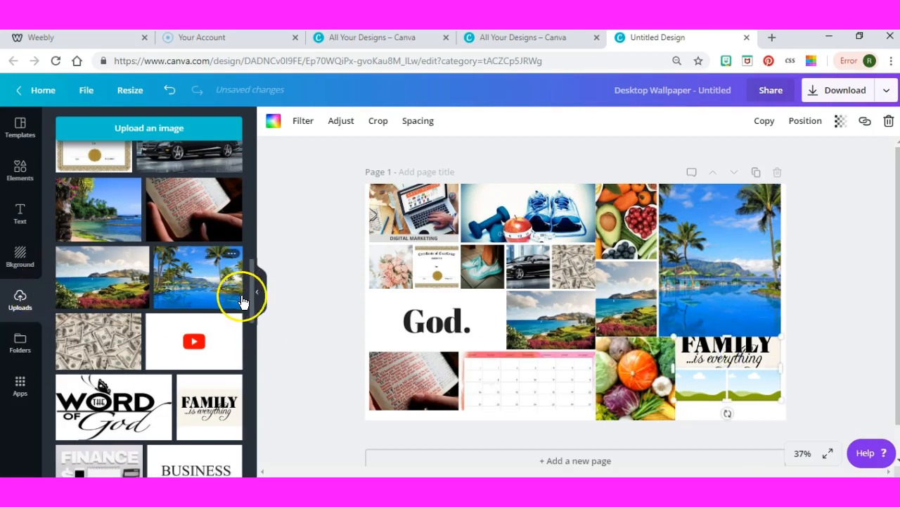
drag(252, 292, 259, 206)
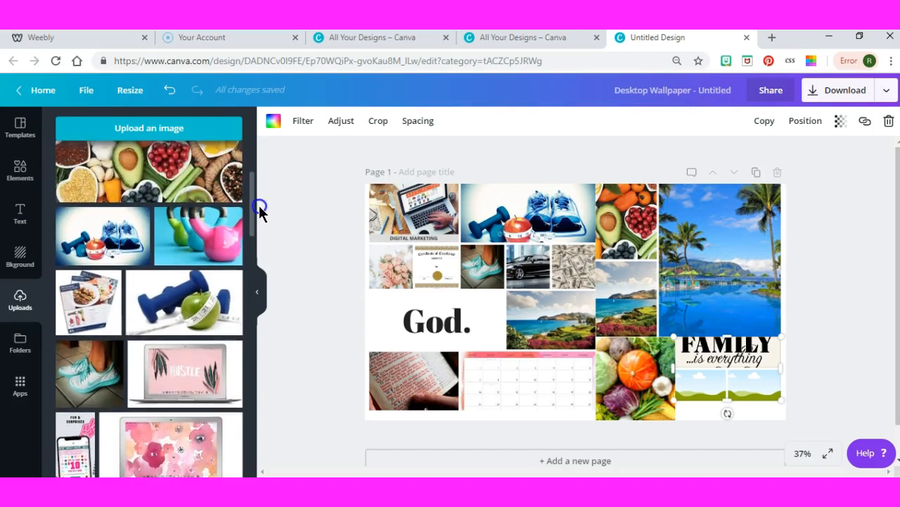
click(259, 205)
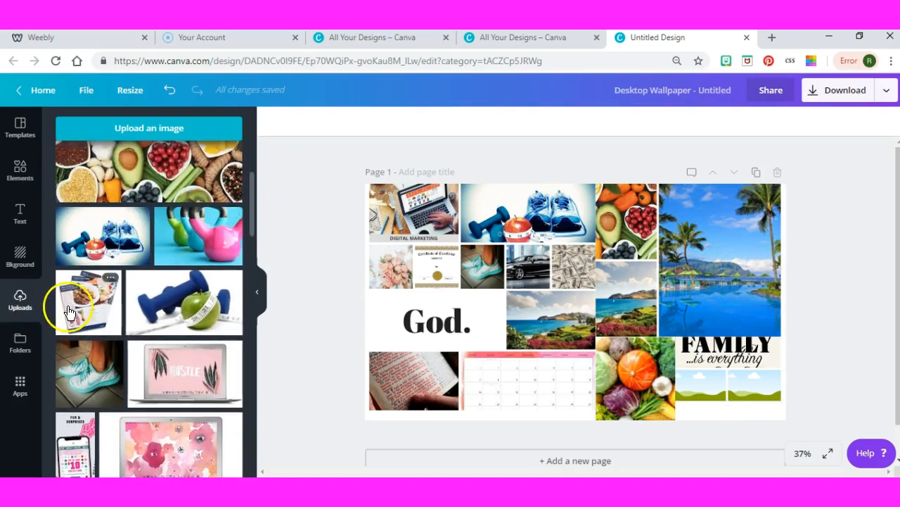
drag(80, 308, 695, 388)
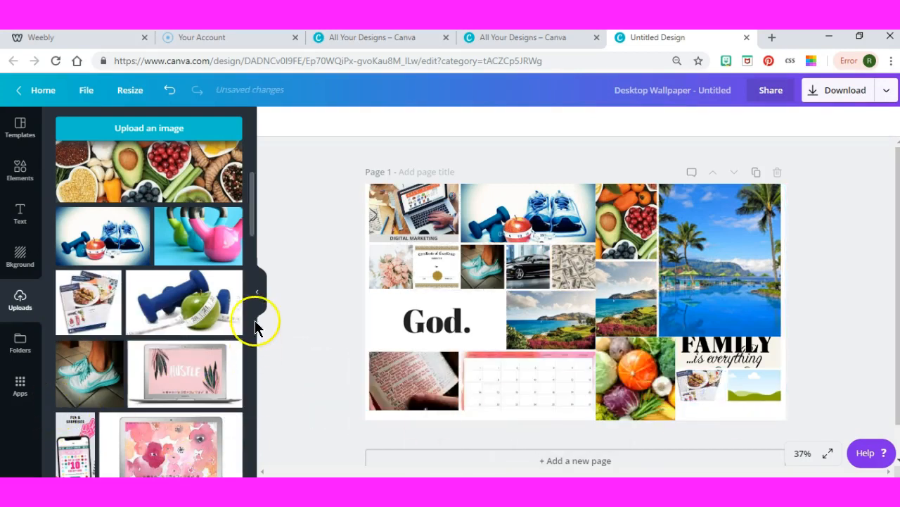
drag(225, 390, 765, 400)
drag(251, 217, 258, 322)
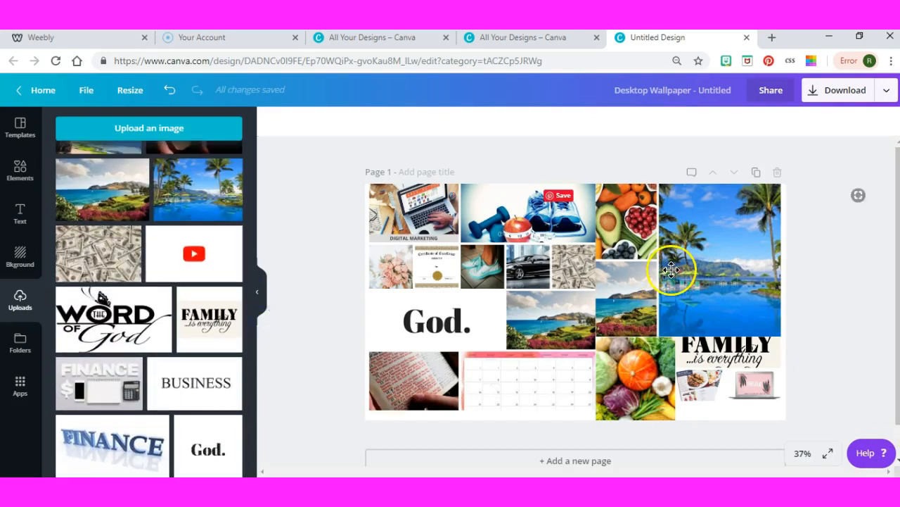
Shift the main grid slightly upward and stretch the small FAMILY grid to fill the gap between the palm-tree photo and the page's lower edge.
drag(435, 261, 435, 256)
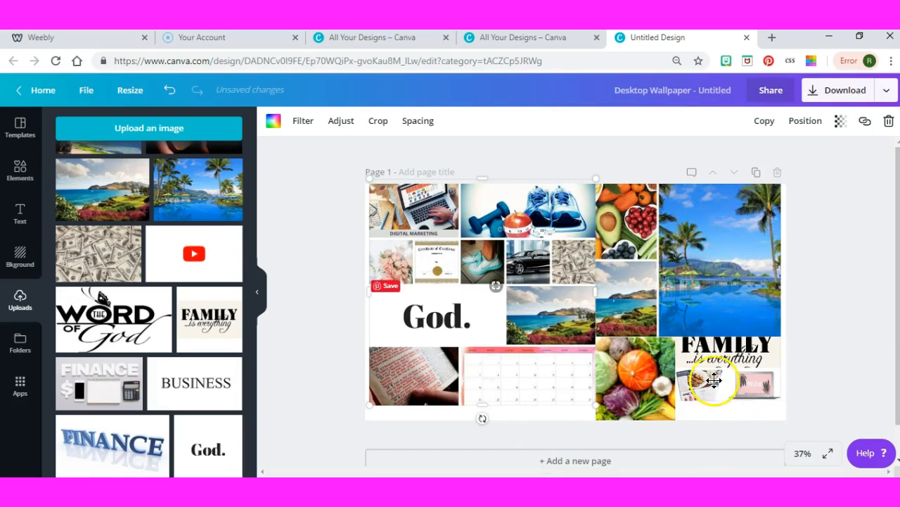
click(715, 348)
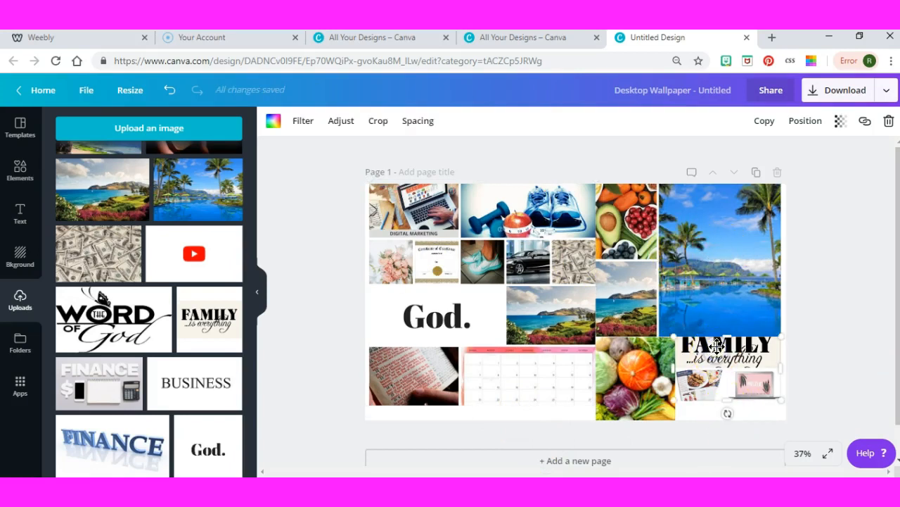
drag(717, 344, 717, 349)
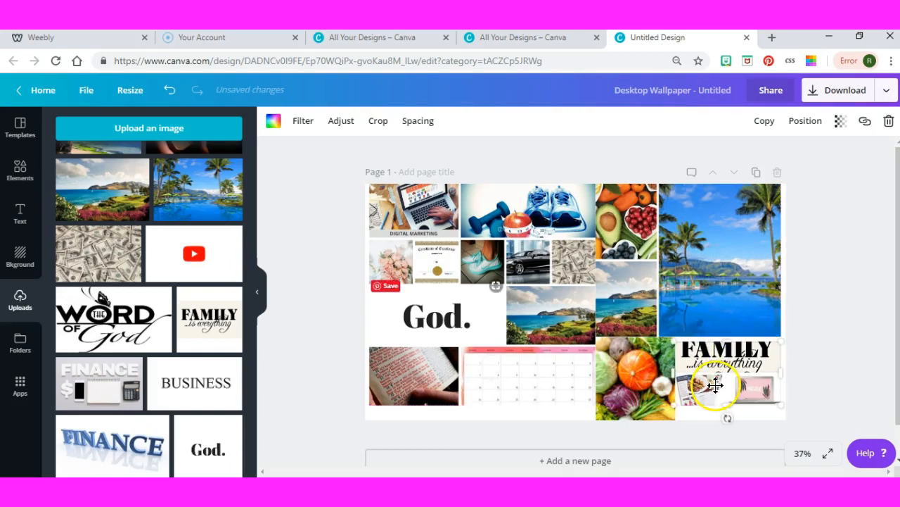
drag(715, 384, 714, 401)
click(724, 359)
drag(725, 356, 725, 334)
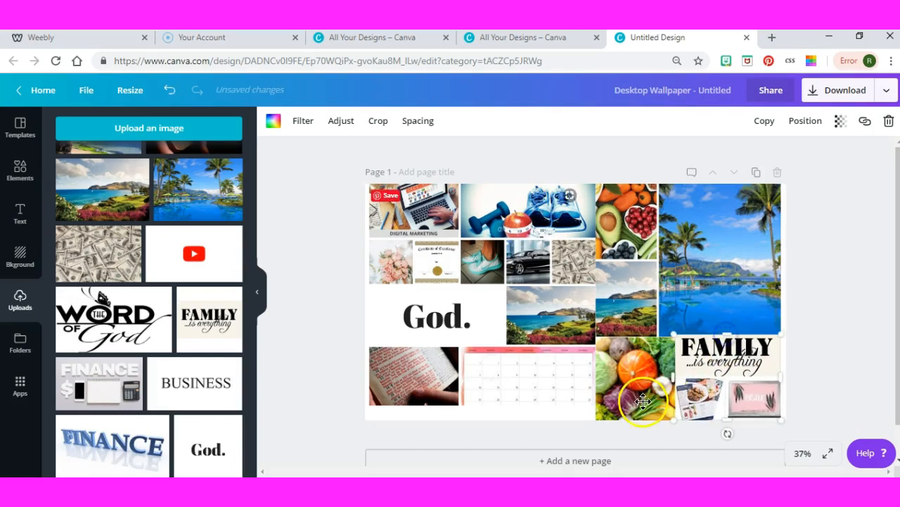
Select the main photo grid containing the January calendar.
click(513, 394)
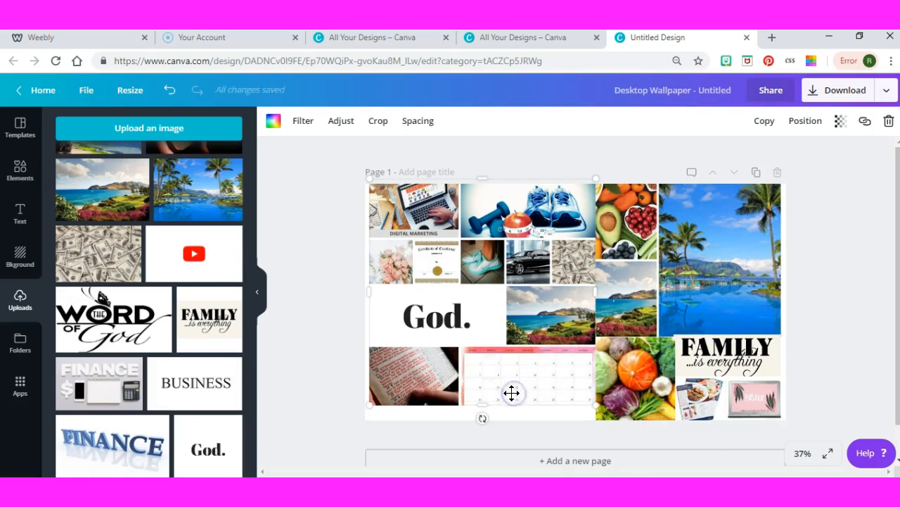